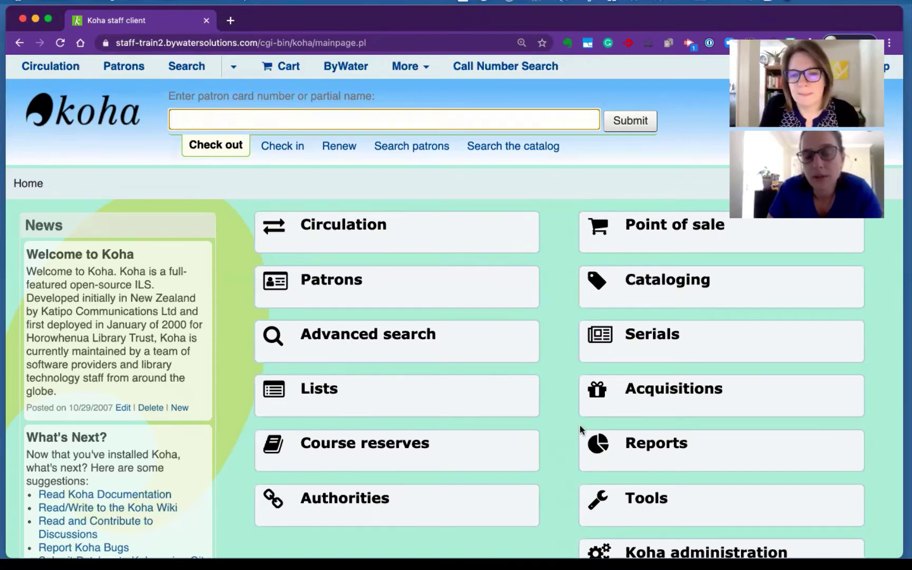
Search the Koha administration system preferences for 'opachidden'.
scroll(585, 434, down, 1)
scroll(585, 434, down, 3)
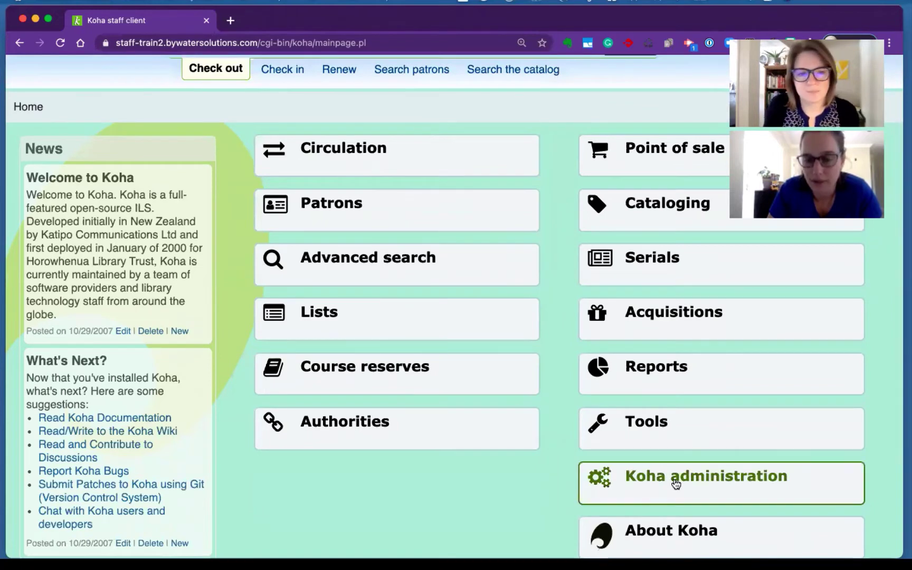
click(676, 484)
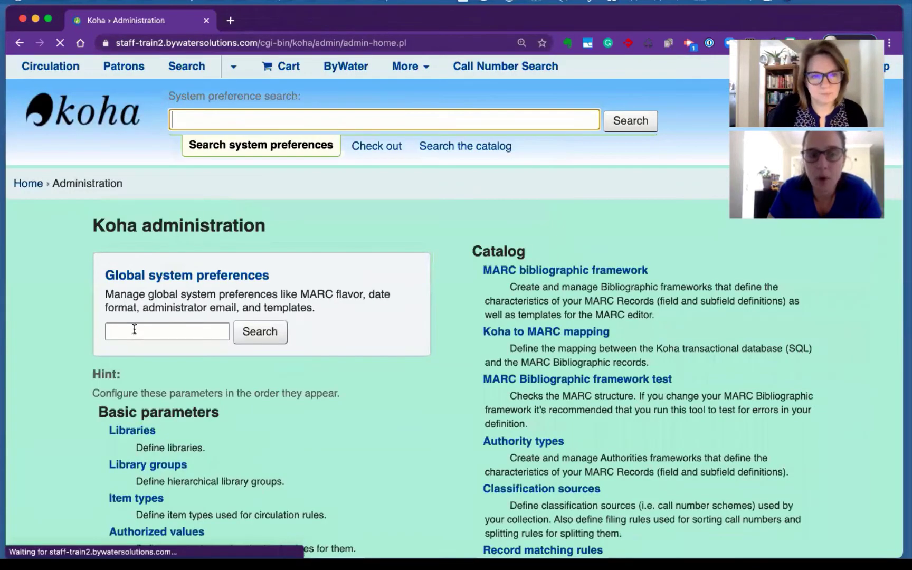
click(135, 330)
text(opachidden)
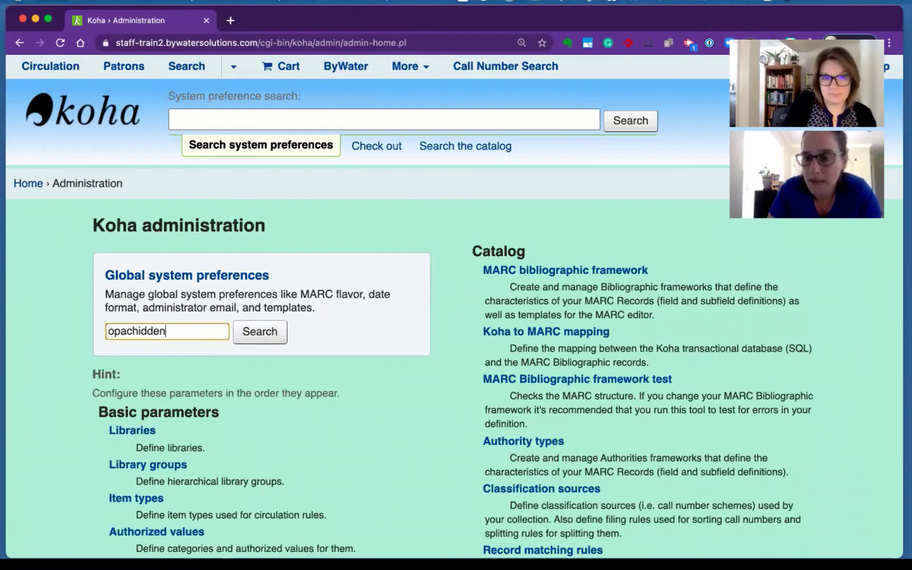
key(Return)
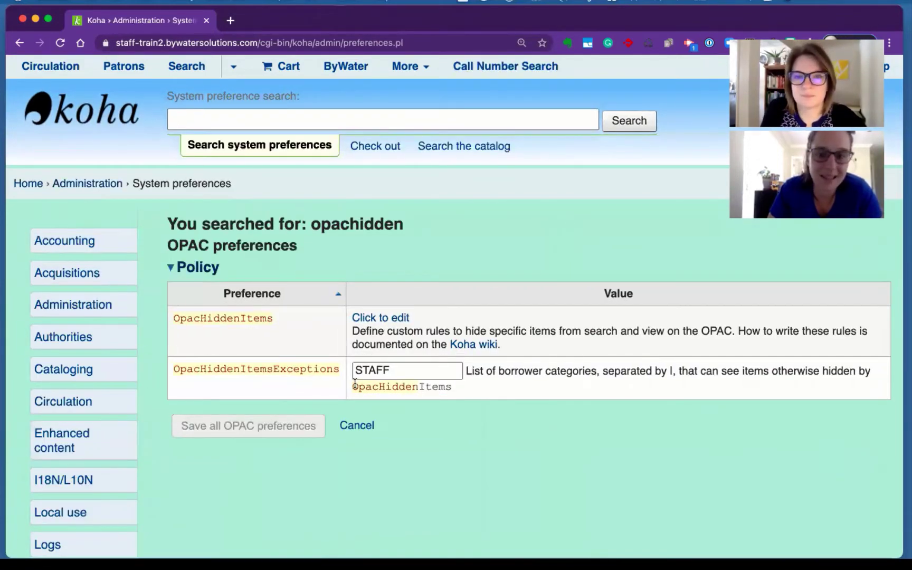
Expand OpacHiddenItems to show its rules hiding withdrawn, damaged and lost items.
click(370, 317)
scroll(370, 323, down, 5)
scroll(387, 291, up, 2)
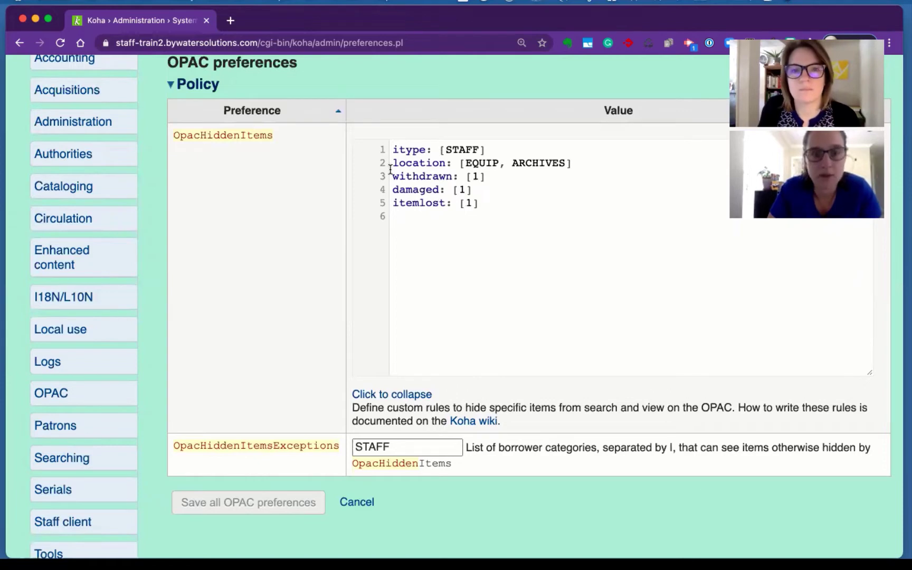
drag(392, 176, 406, 177)
drag(535, 176, 535, 180)
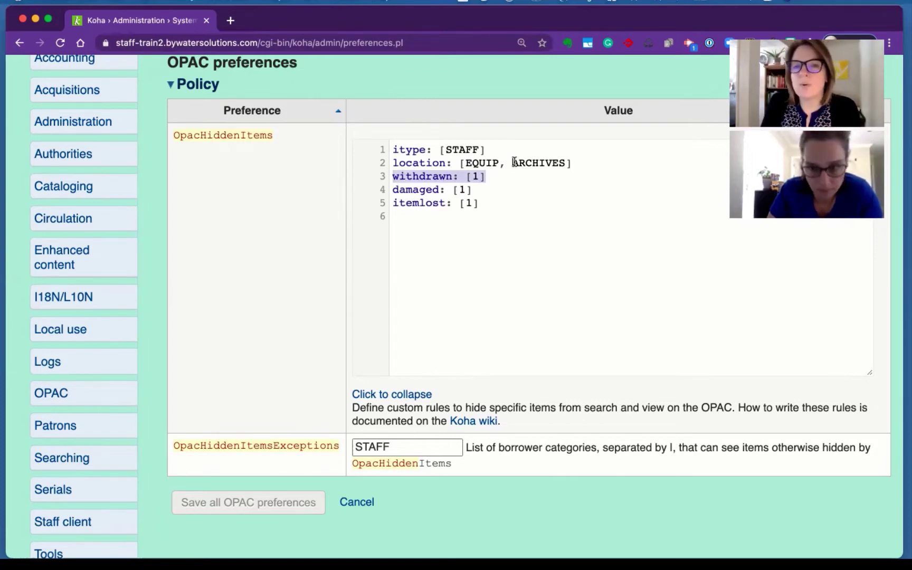
drag(511, 162, 566, 163)
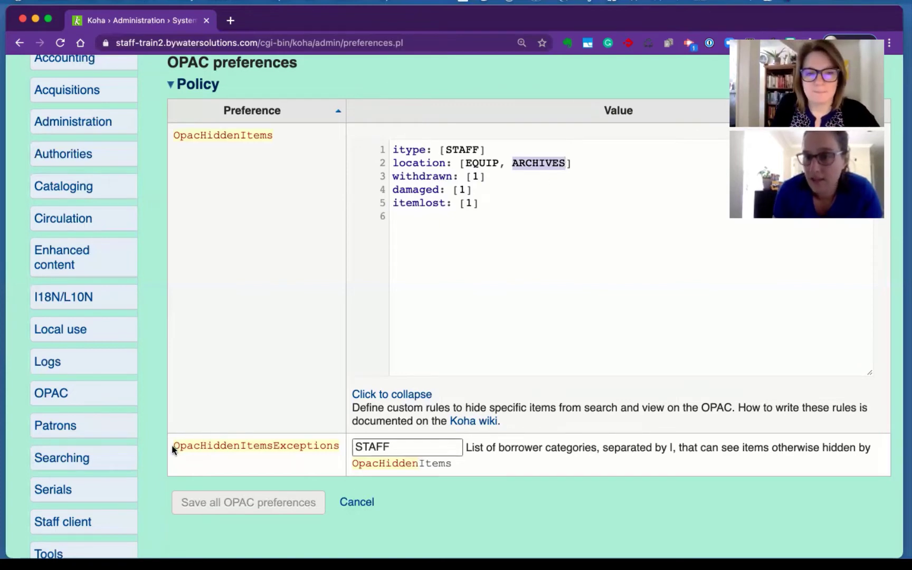
drag(173, 447, 339, 453)
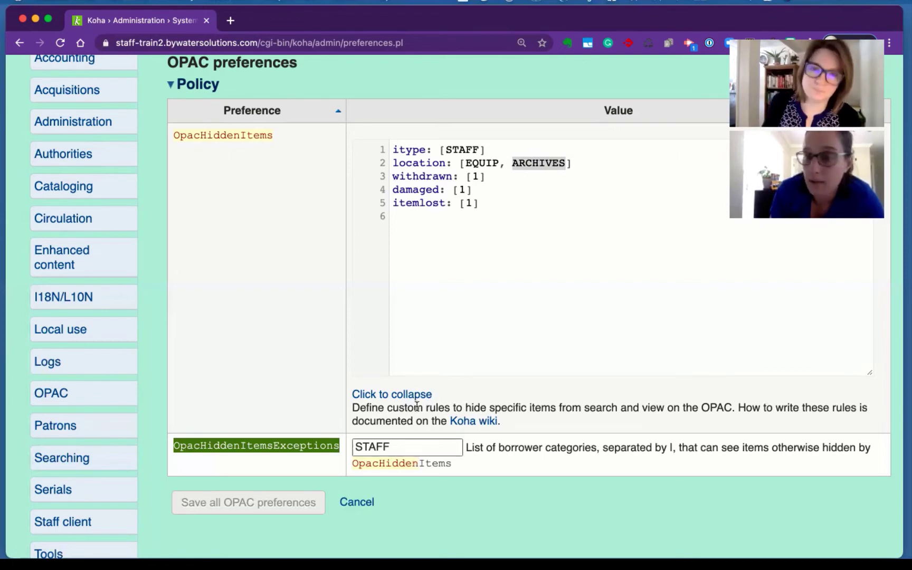
scroll(420, 315, up, 2)
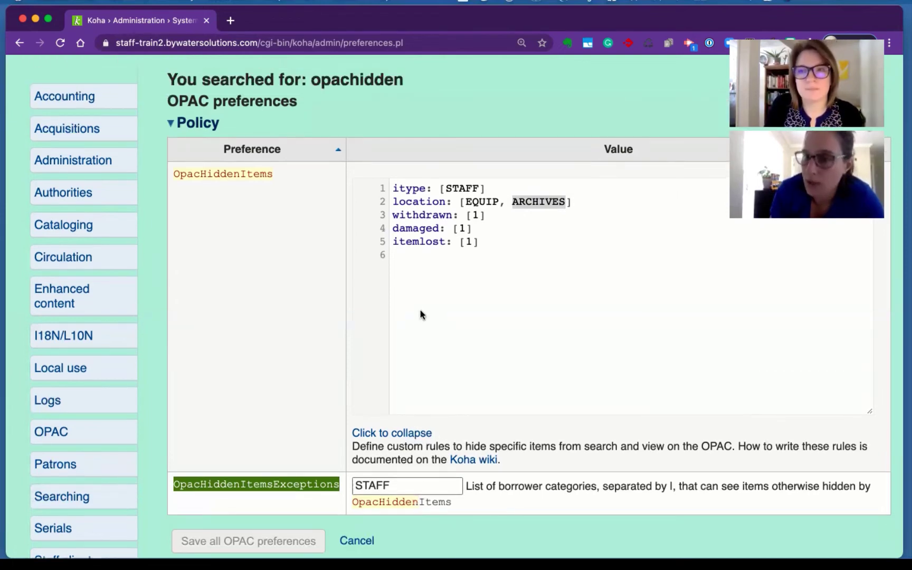
scroll(420, 315, up, 5)
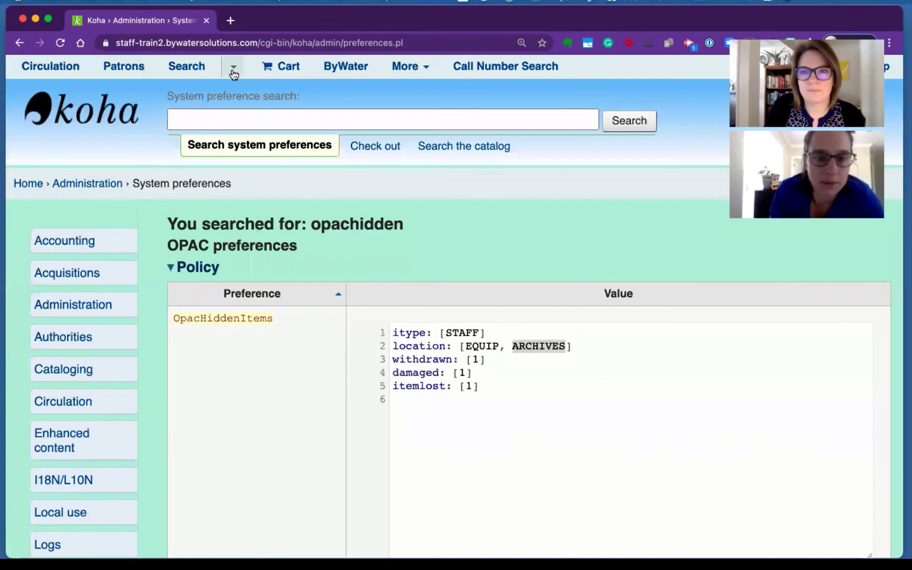
Run an item search limited to Withdrawn items.
click(233, 73)
click(200, 114)
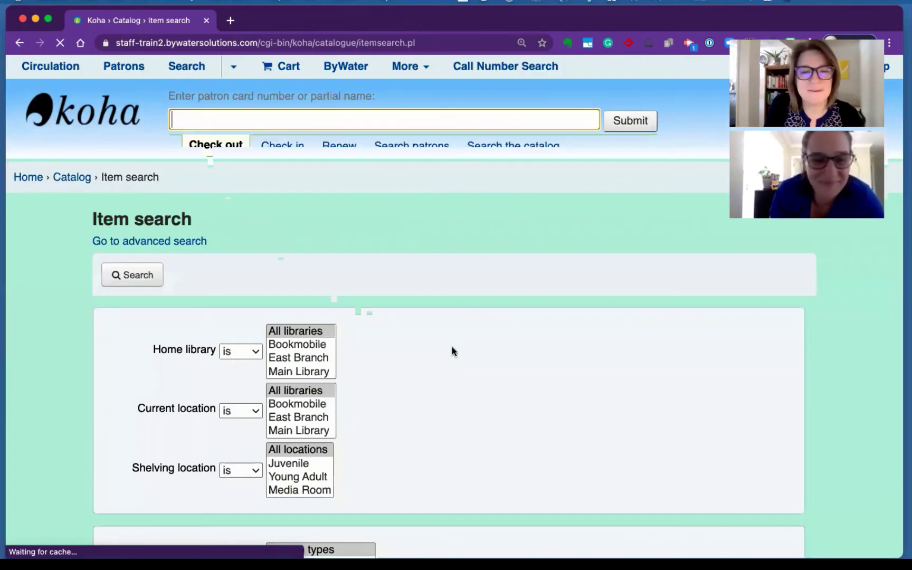
scroll(301, 285, down, 10)
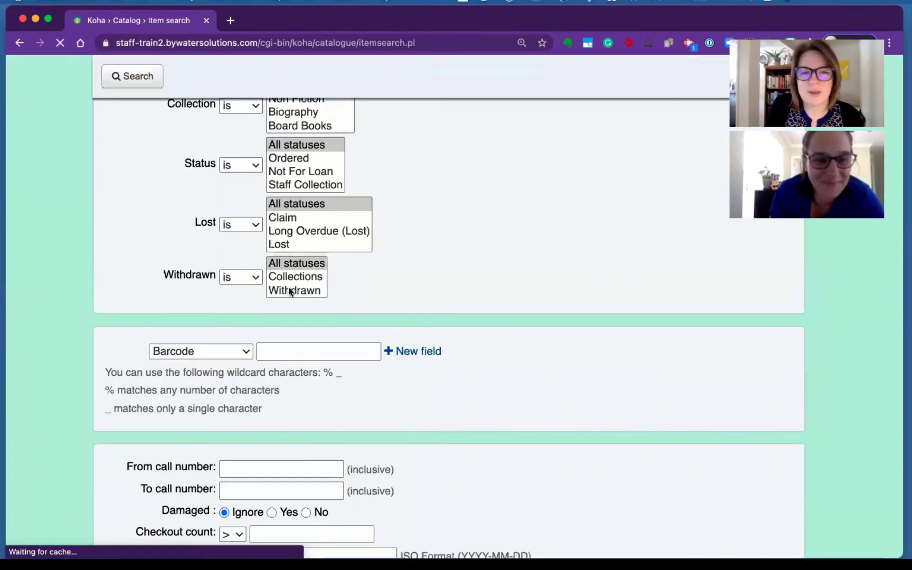
click(288, 290)
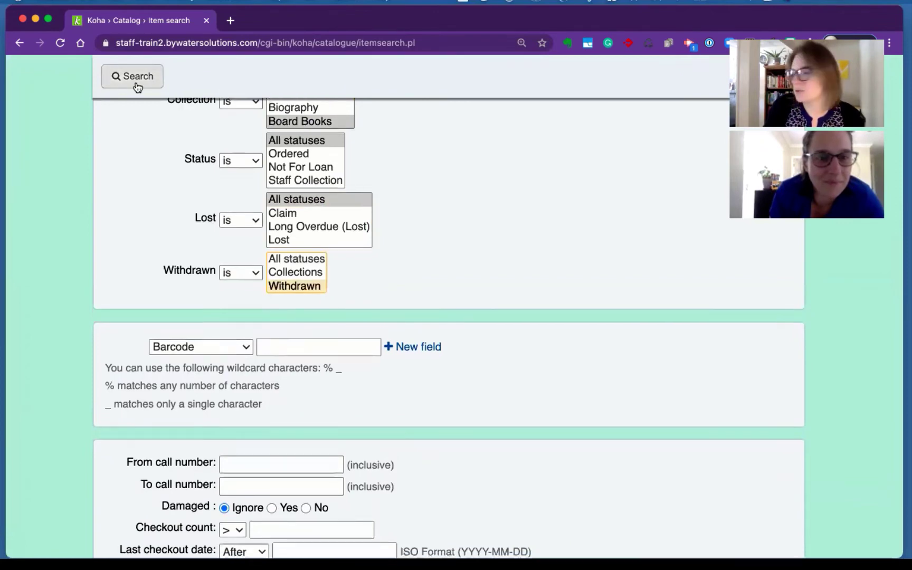
click(137, 85)
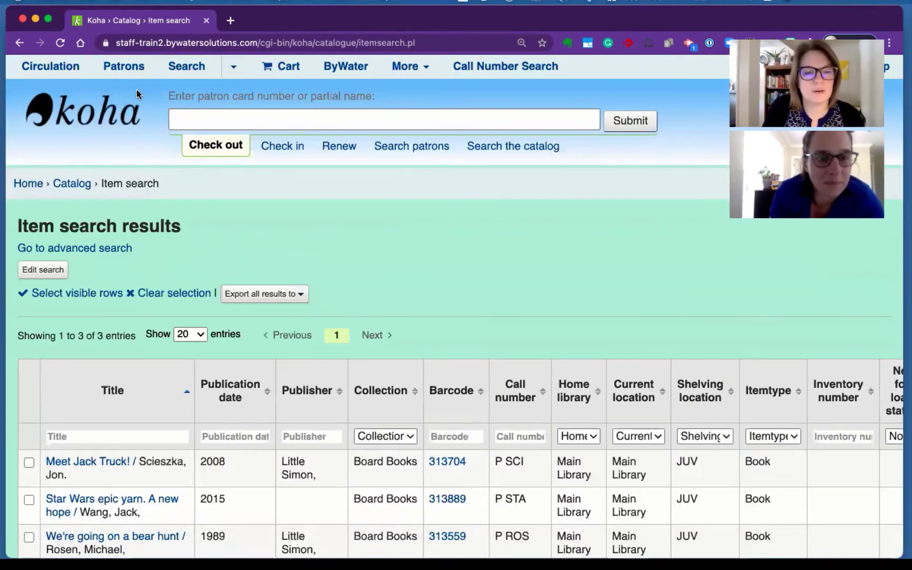
Open the withdrawn 'Meet Jack Truck!' record and its OPAC view in a new tab.
click(95, 467)
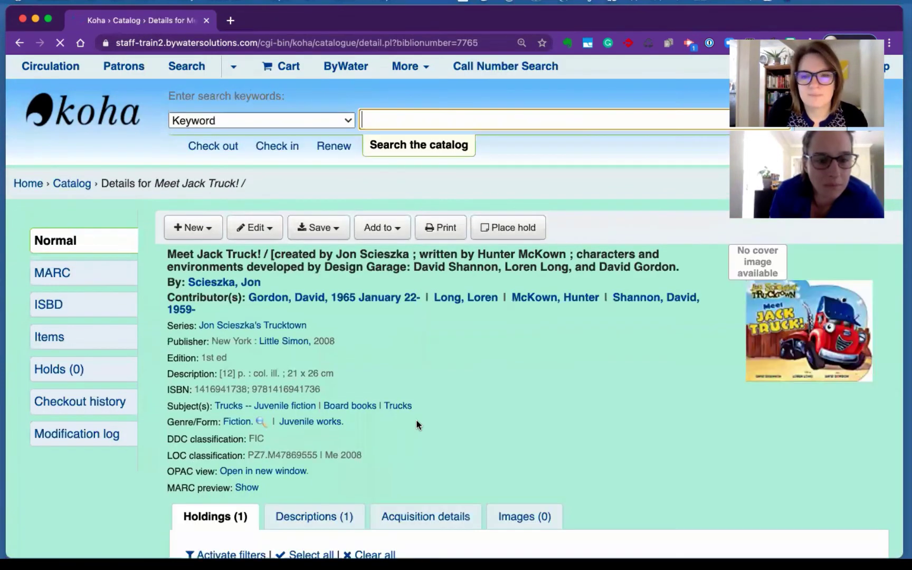
scroll(416, 422, down, 5)
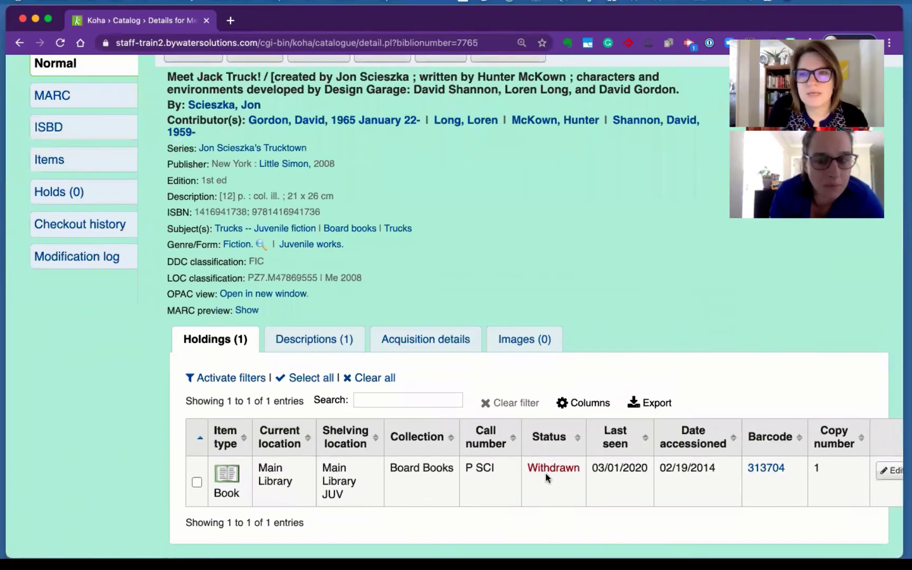
click(257, 295)
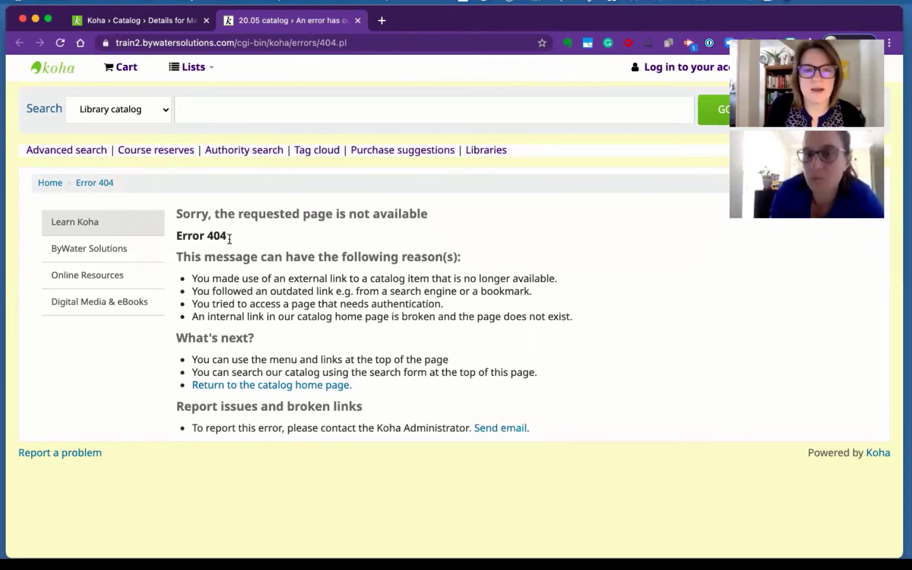
Copy 'Meet Jack Truck!' from the staff record and search the anonymous OPAC for it.
click(149, 17)
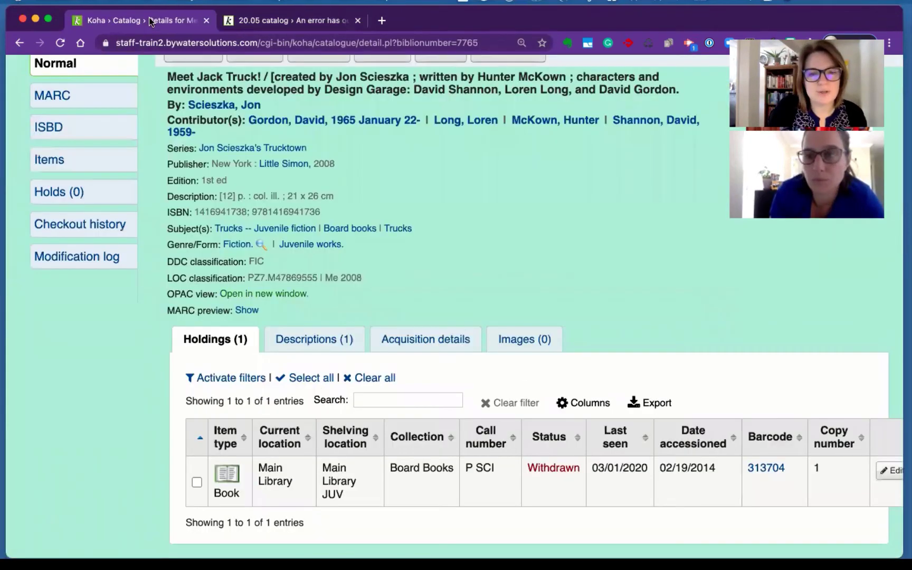
drag(168, 77, 263, 77)
key(super+c)
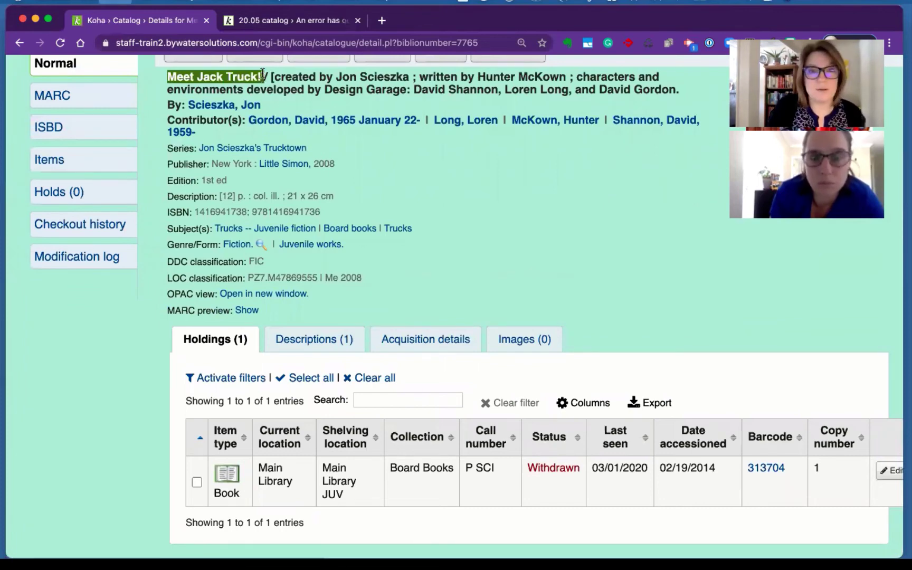
click(289, 20)
key(super+v)
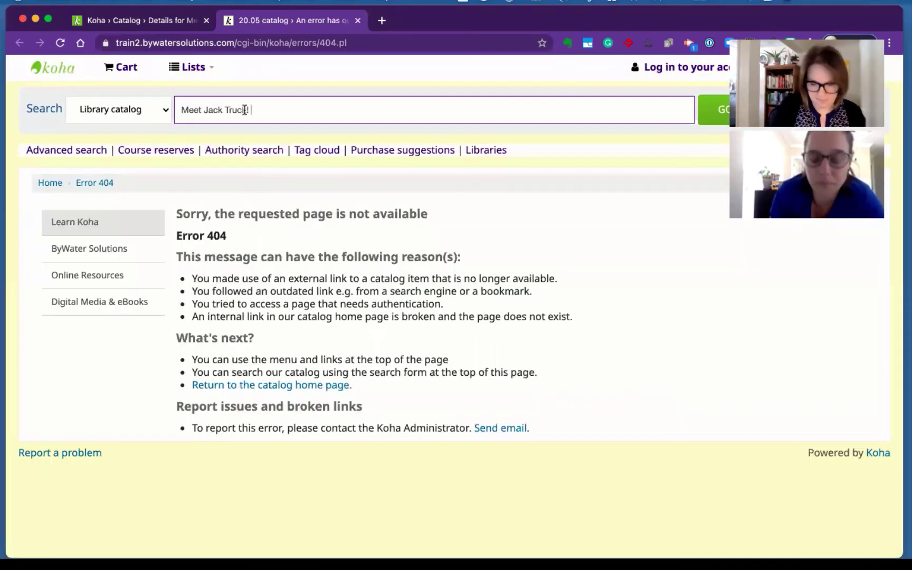
key(Return)
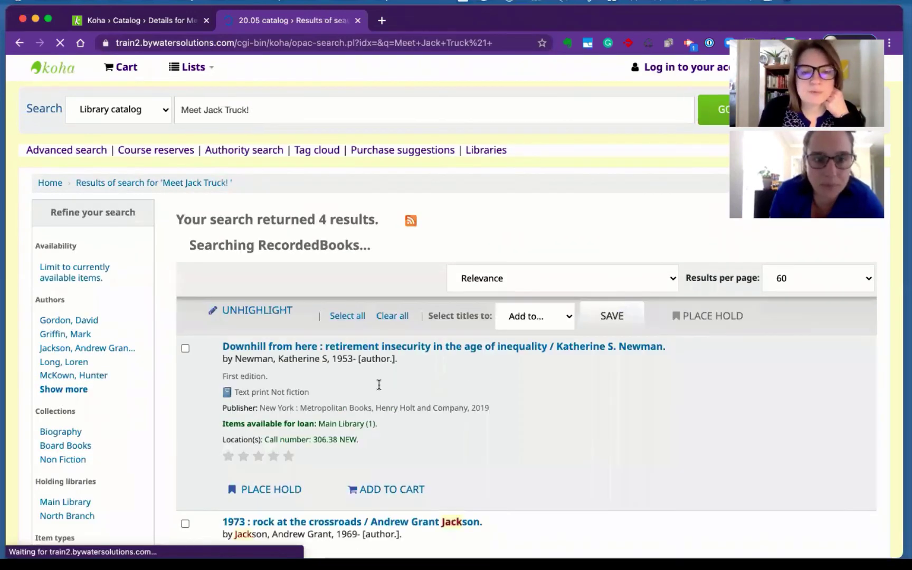
scroll(379, 387, down, 1)
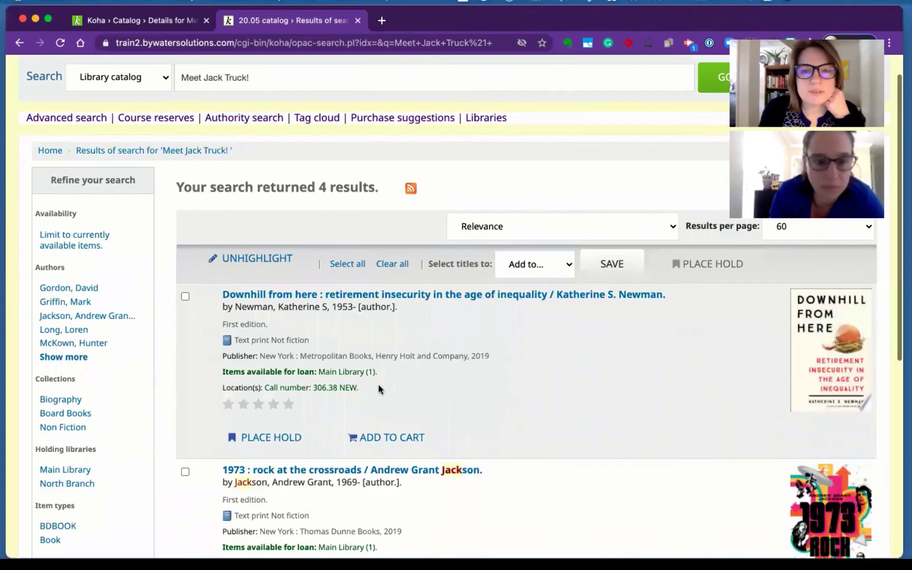
scroll(380, 389, down, 1)
scroll(379, 389, down, 8)
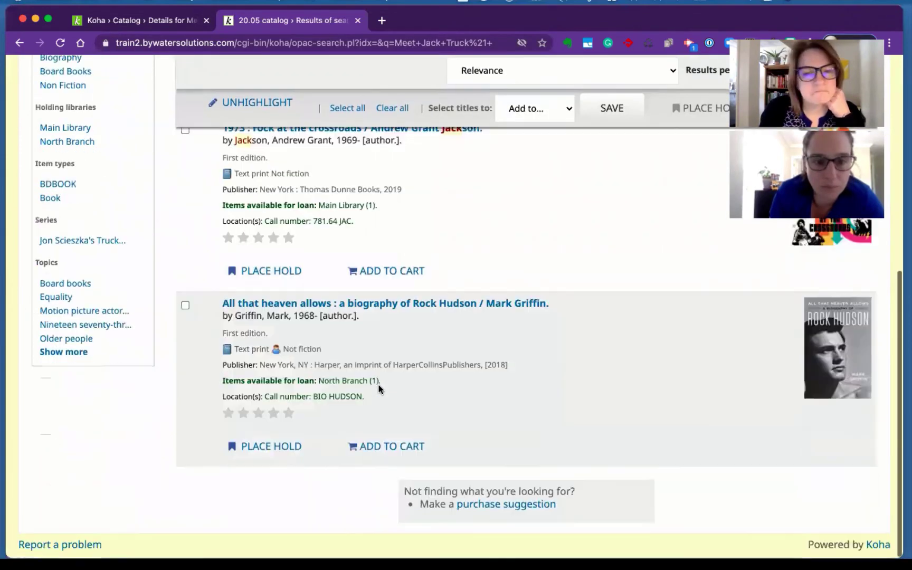
scroll(379, 385, up, 10)
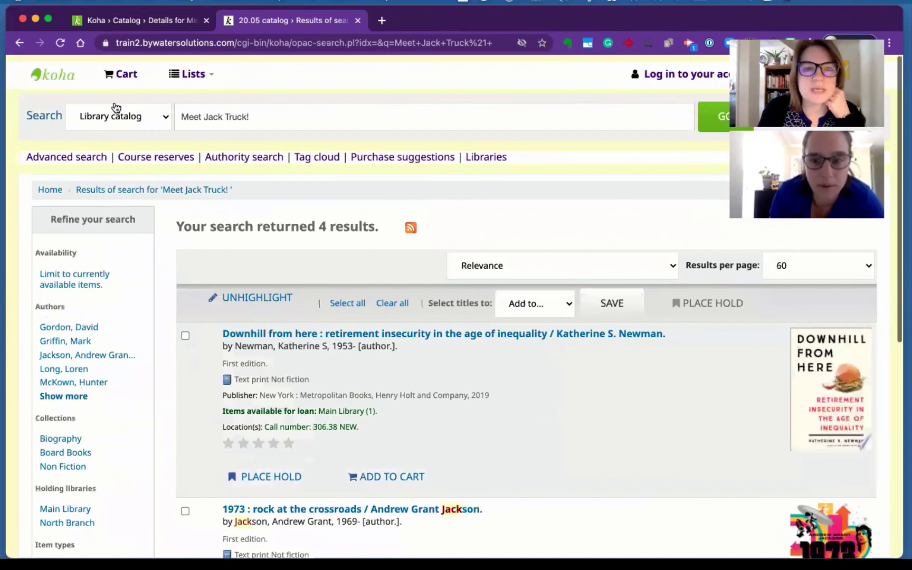
Repeat the OPAC search restricted to Title, which still finds no results.
click(108, 122)
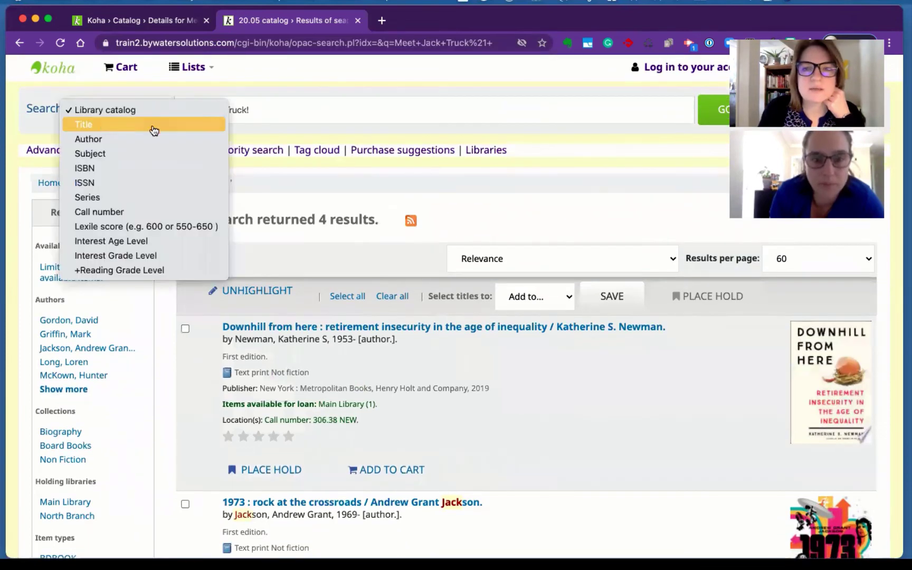
click(153, 128)
click(711, 111)
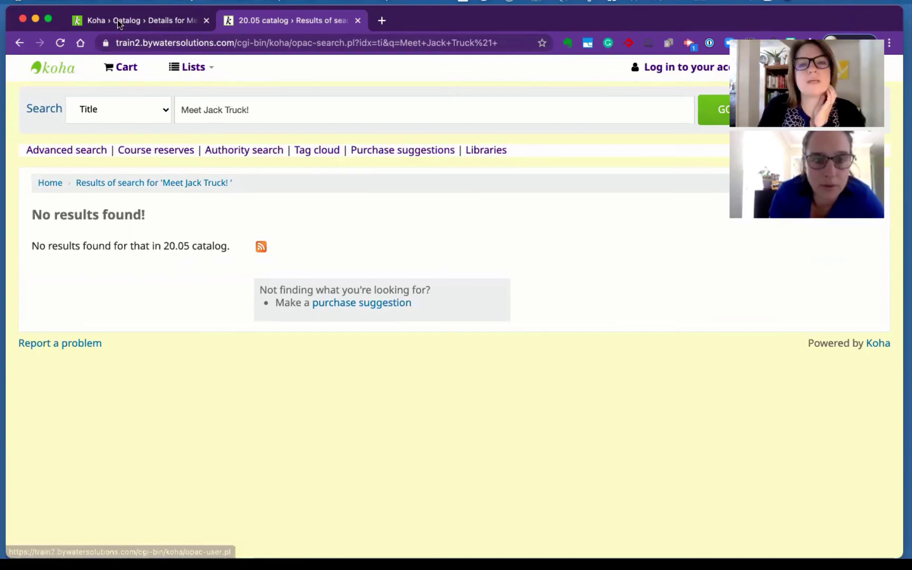
key(ctrl+shift+Tab)
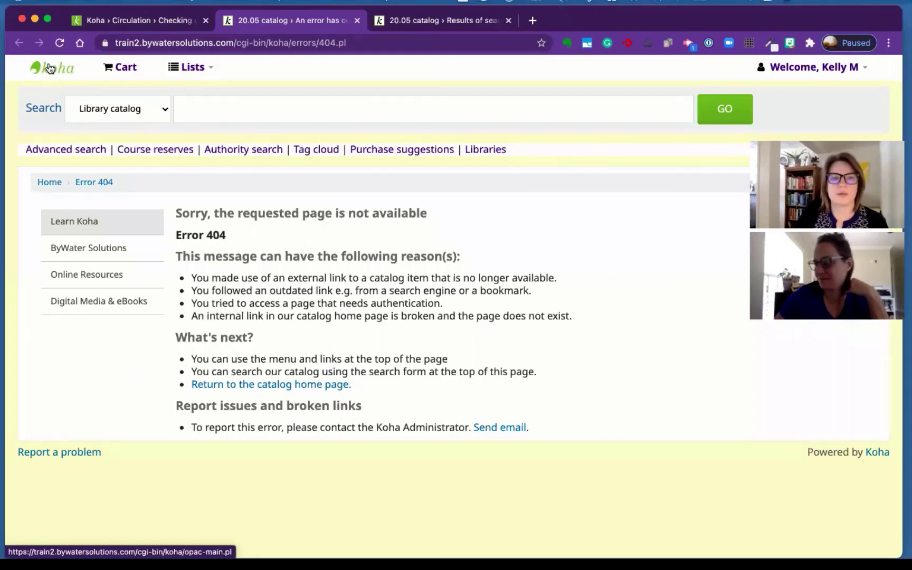
Search the logged-in OPAC for 'Meet Jack Truck', returning 4 results with the withdrawn title first.
click(50, 69)
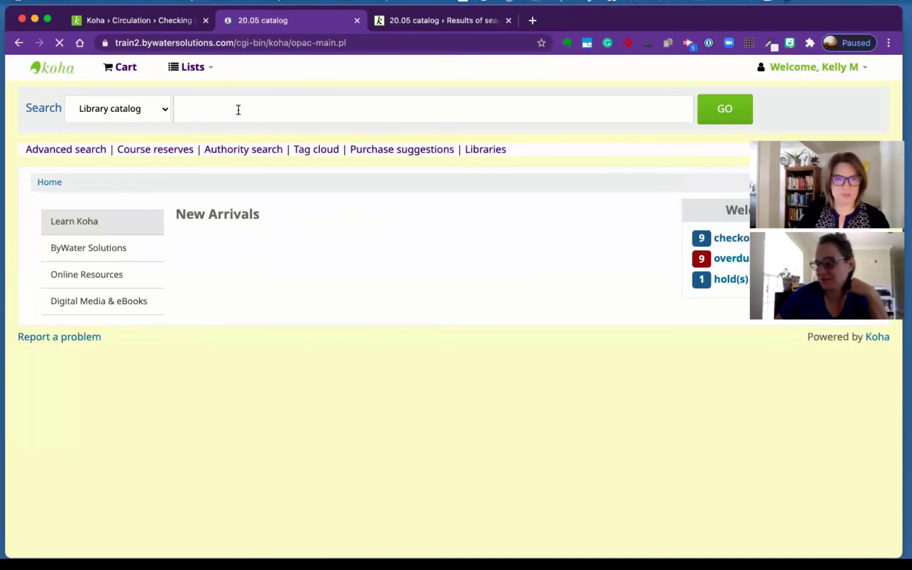
click(269, 110)
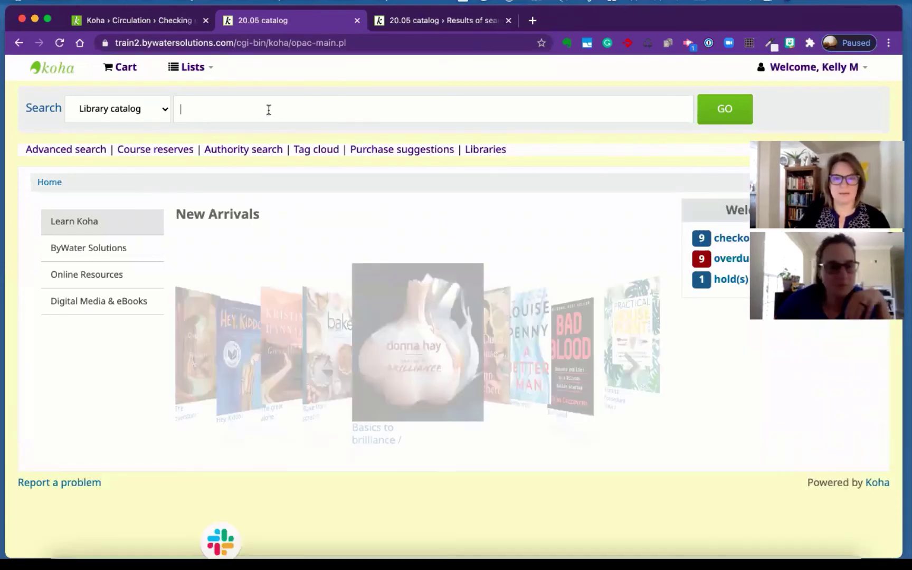
text(Meet Jack TrMeet Jack Truck! uck!)
click(235, 109)
key(super+shift+Right)
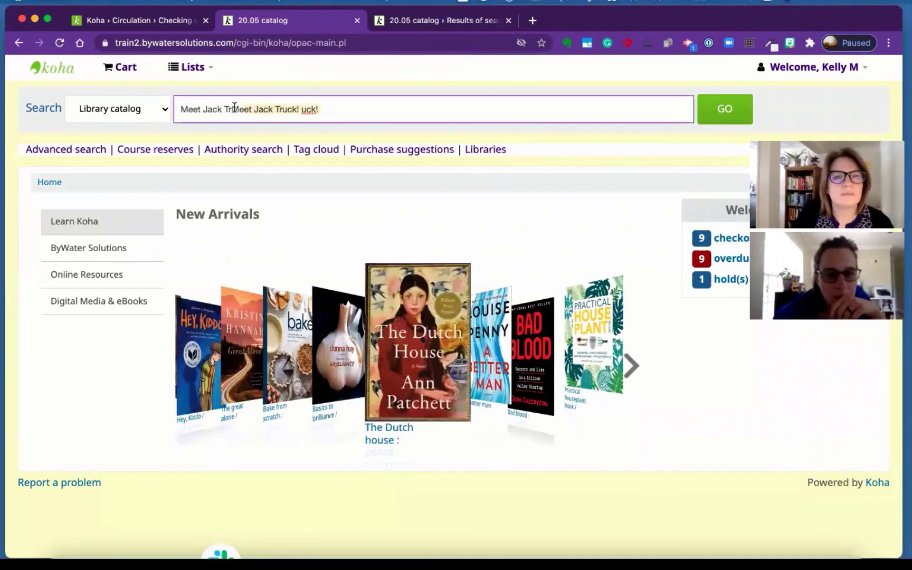
key(BackSpace)
text(uc)
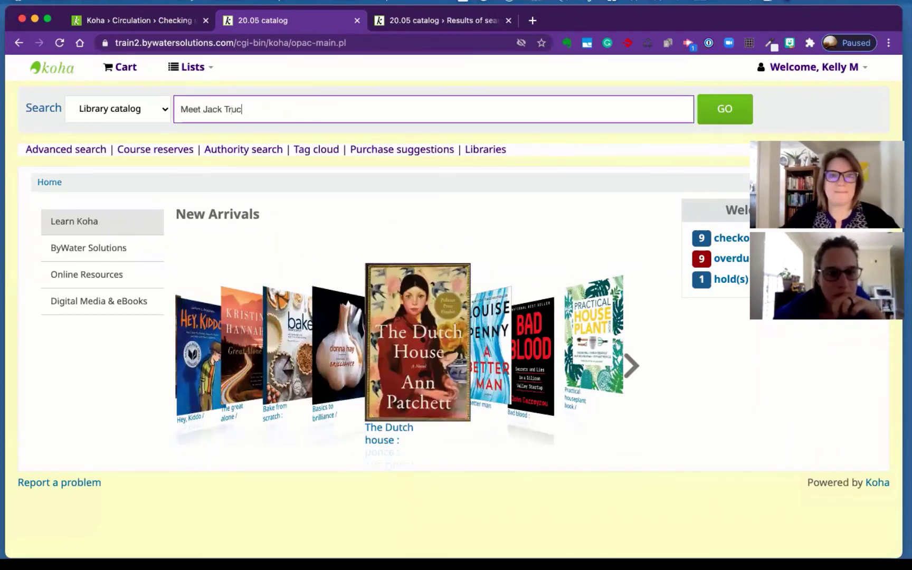
text(k)
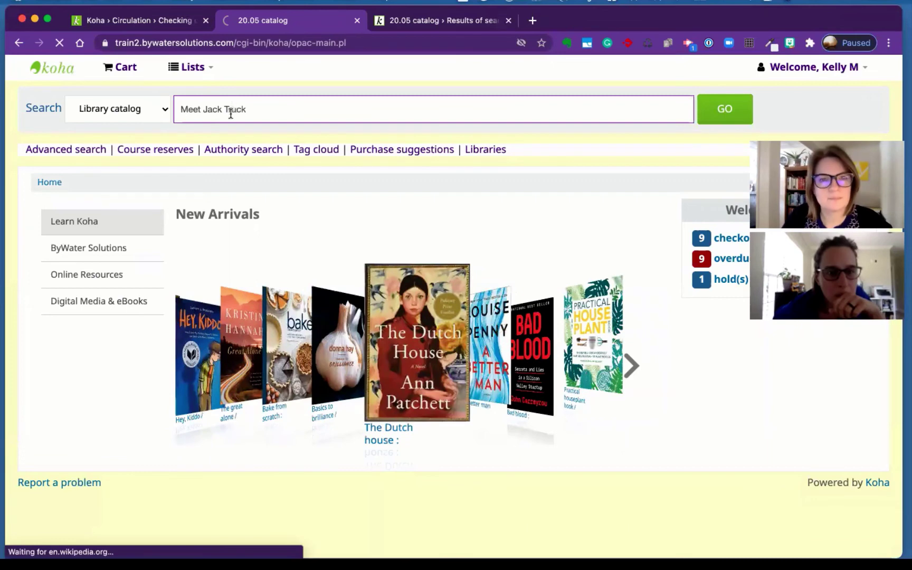
key(Return)
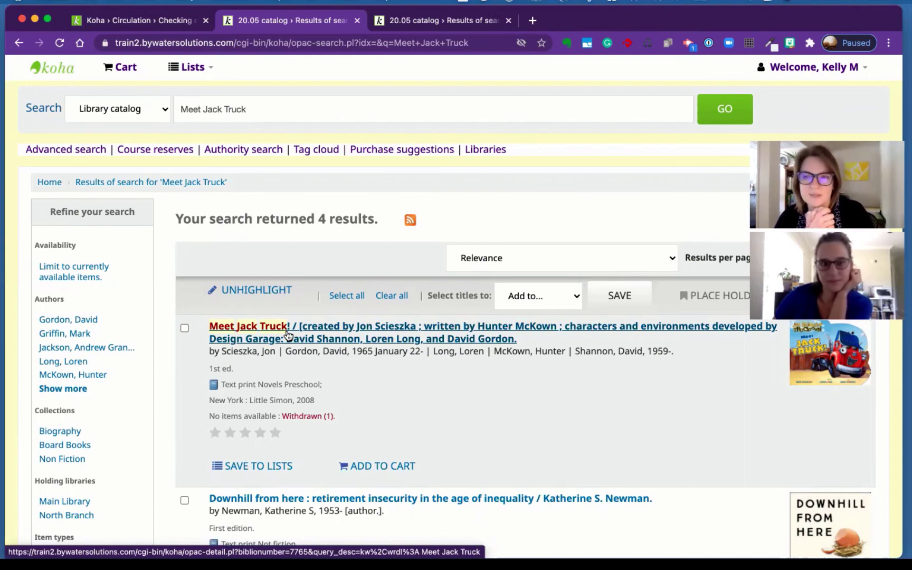
Open the 'Meet Jack Truck!' detail record from the logged-in OPAC results.
click(288, 334)
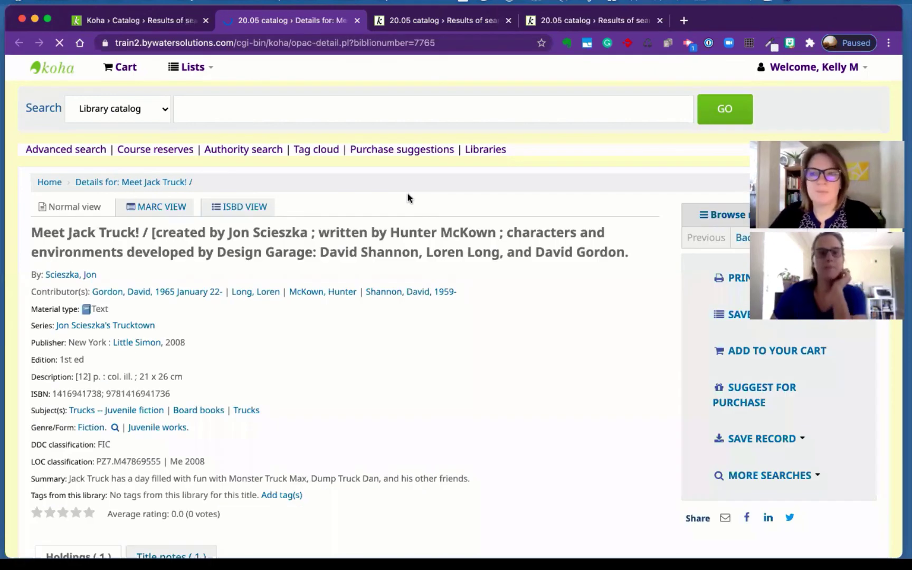